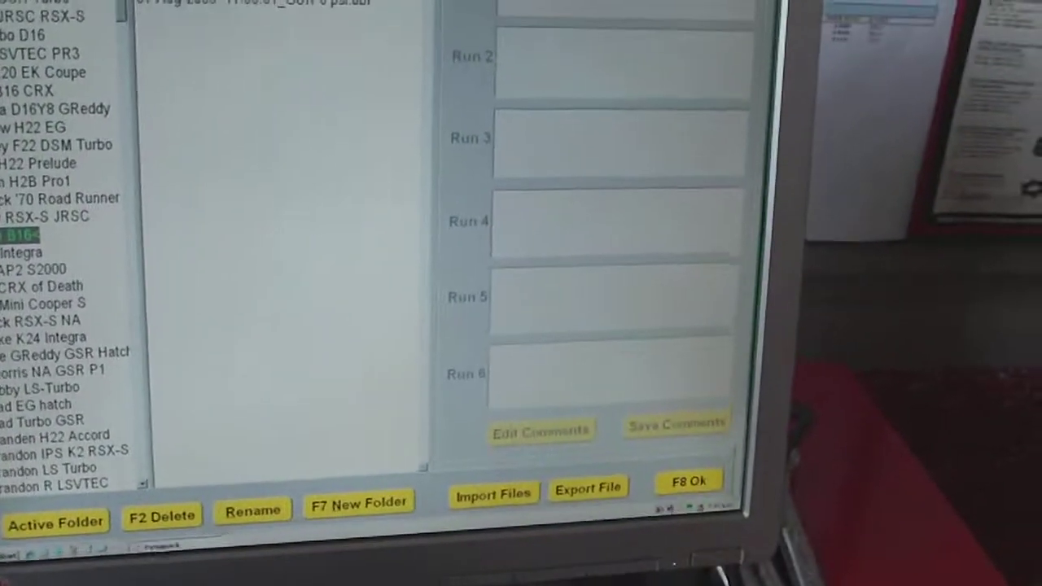
Open the 26-Sep-2009 BC3 PCT run from the B16 folder and load it as a comparison
click(96, 286)
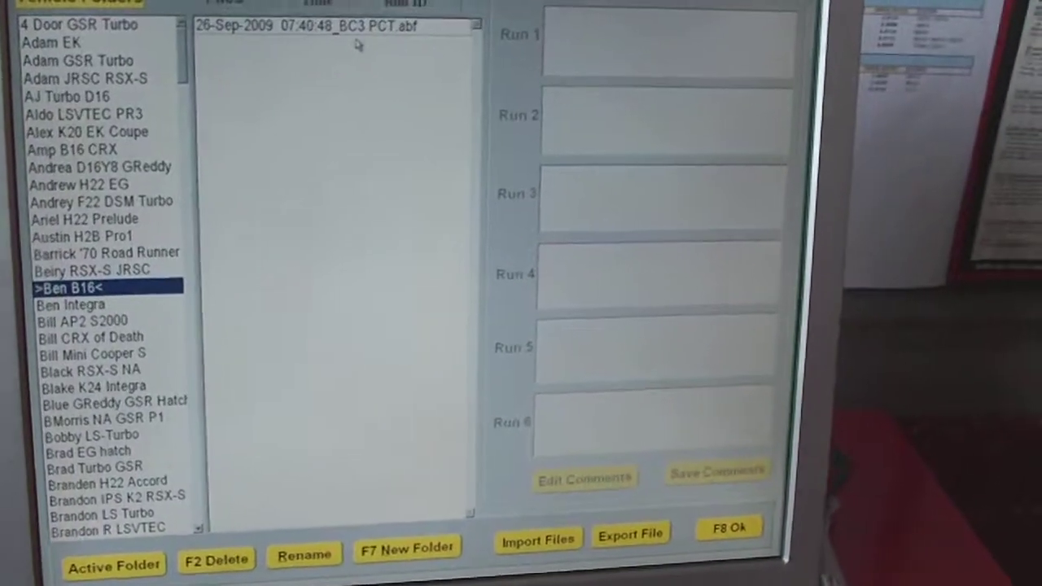
double_click(358, 26)
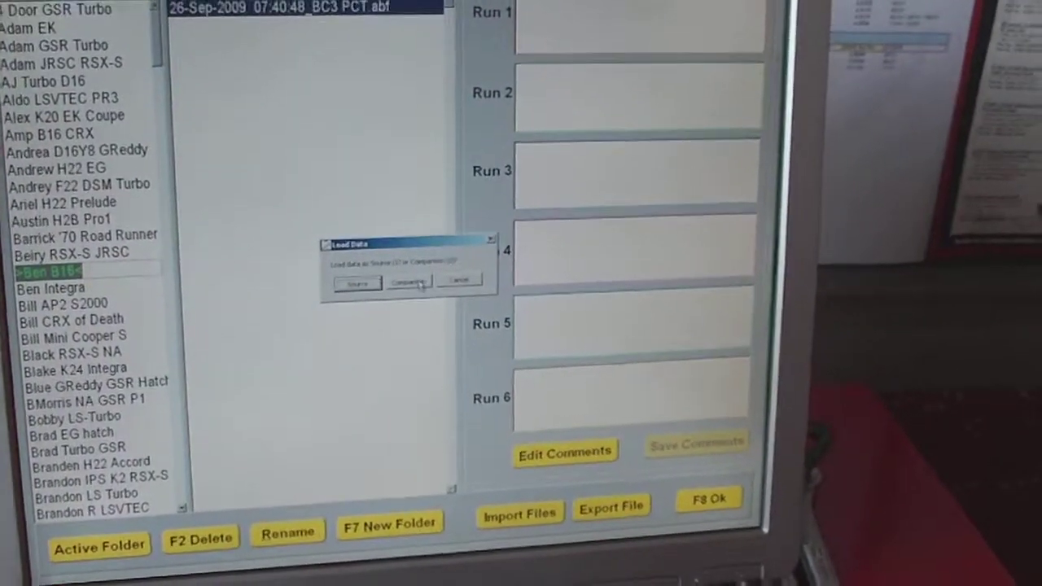
click(421, 285)
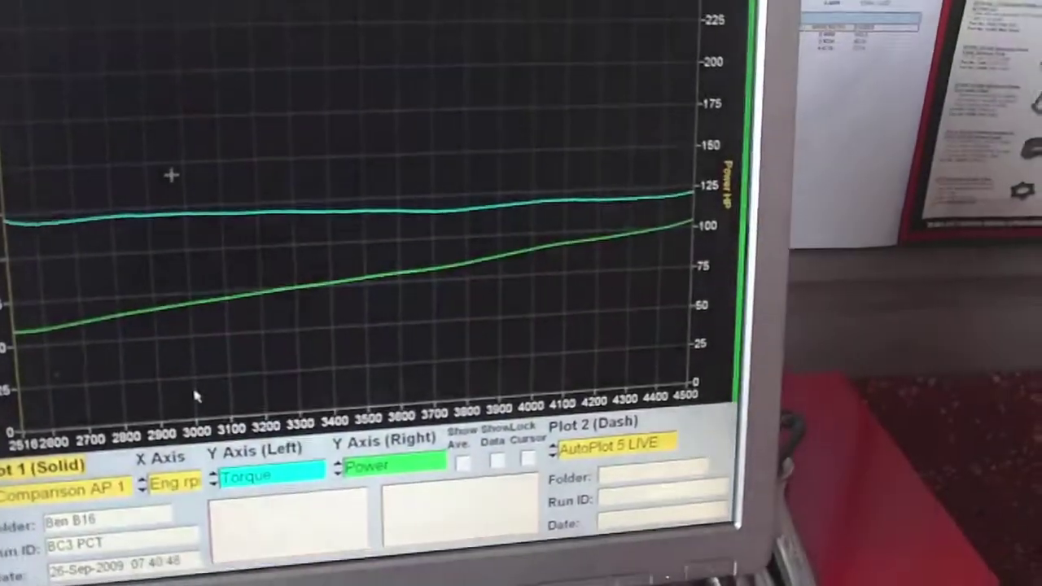
Set Plot 1 to AutoPlot 1 LIVE and the dashed Plot 2 to Comparison AP 6
key(alt+Down)
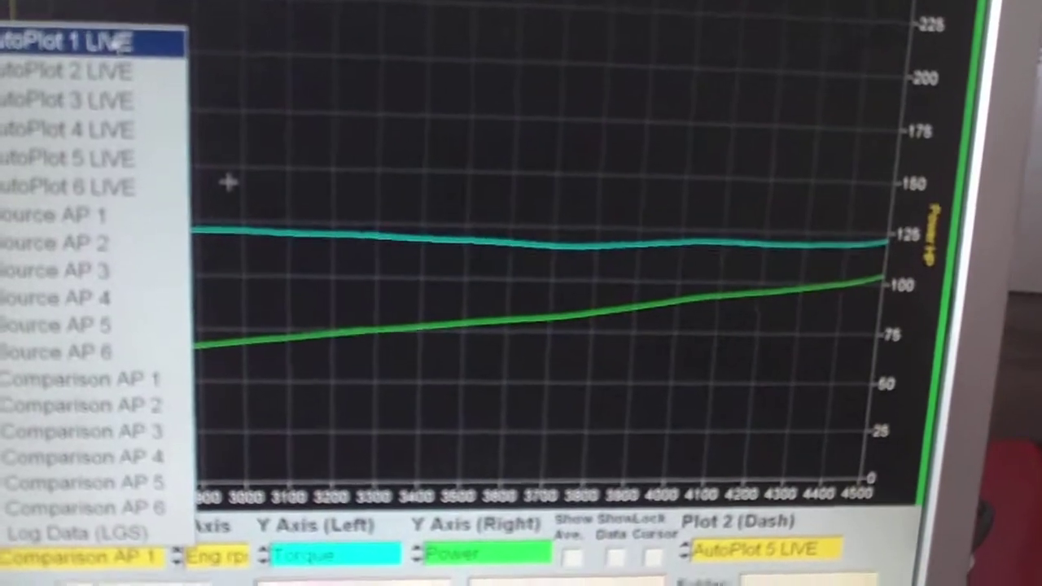
click(98, 41)
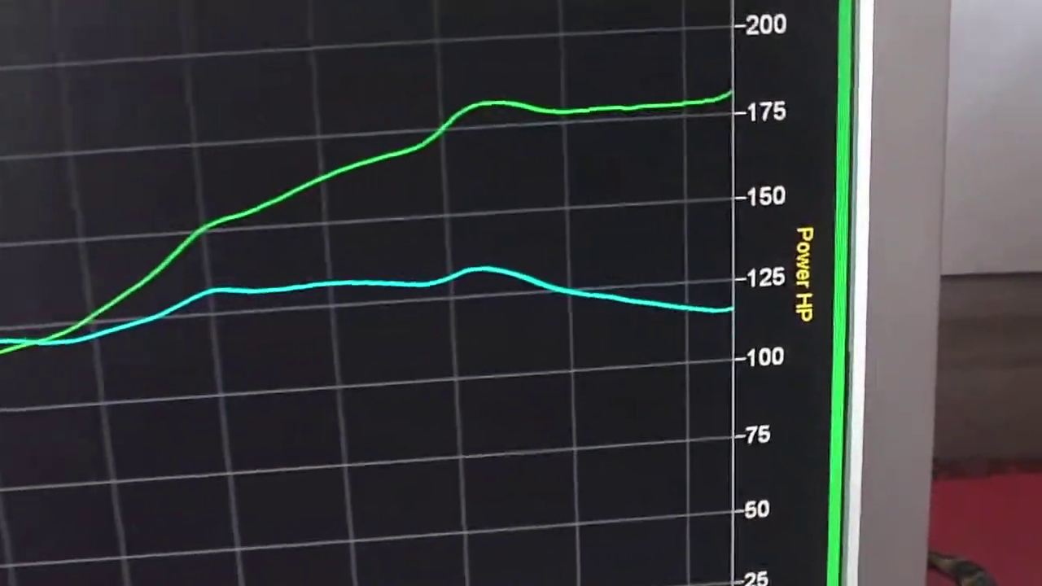
key(alt+Down)
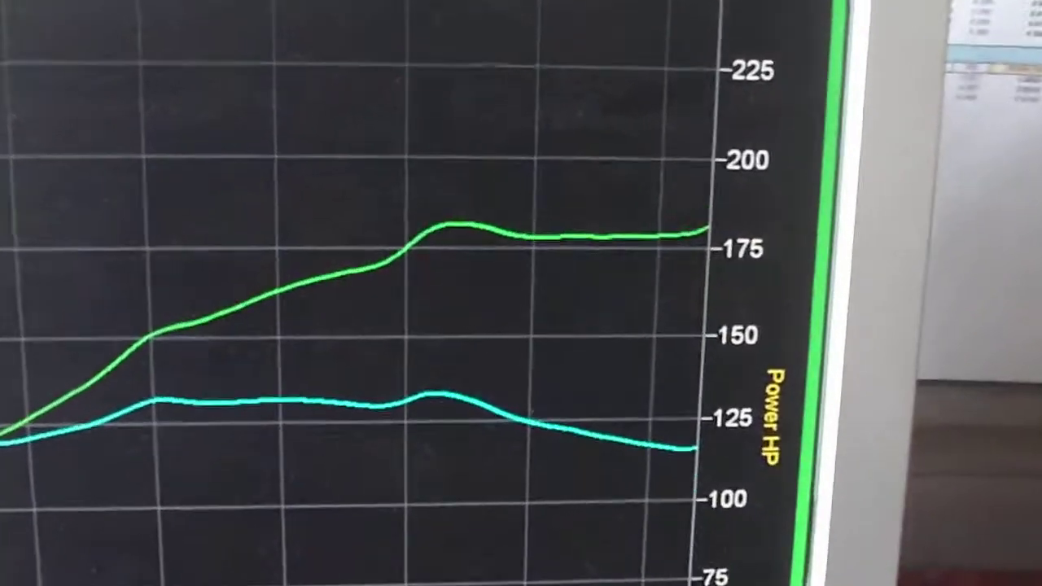
click(530, 582)
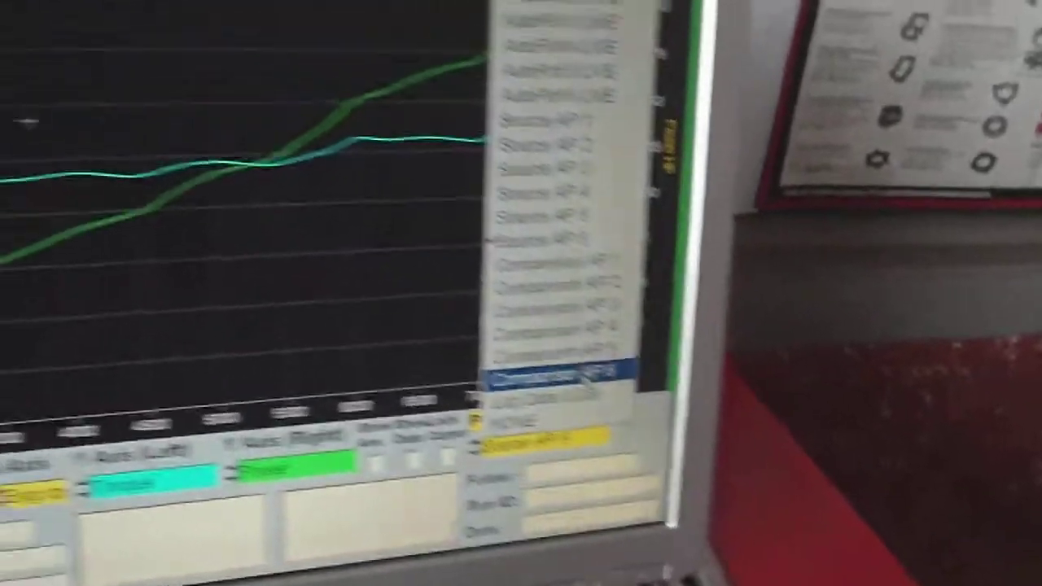
click(585, 377)
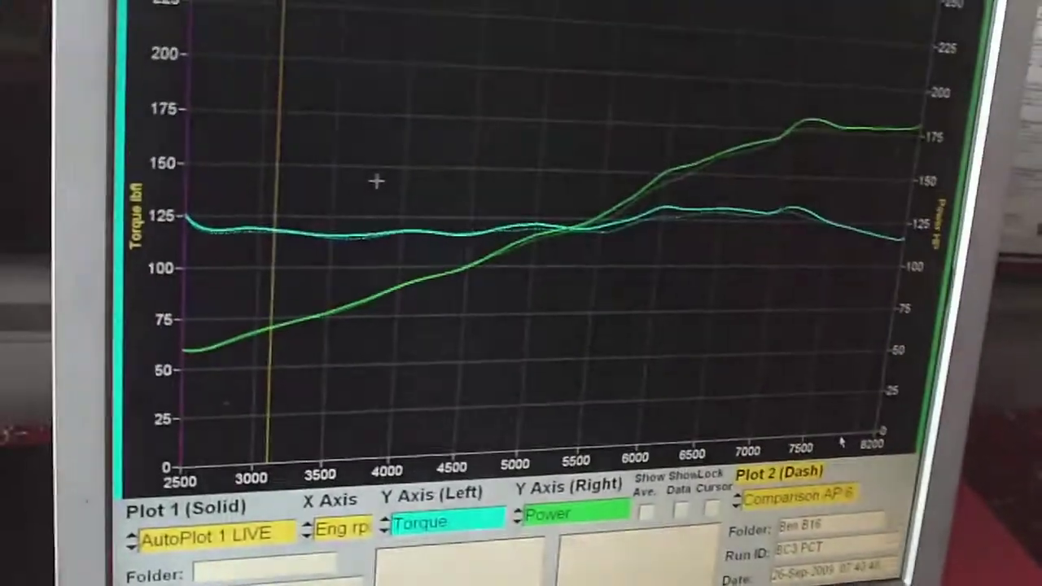